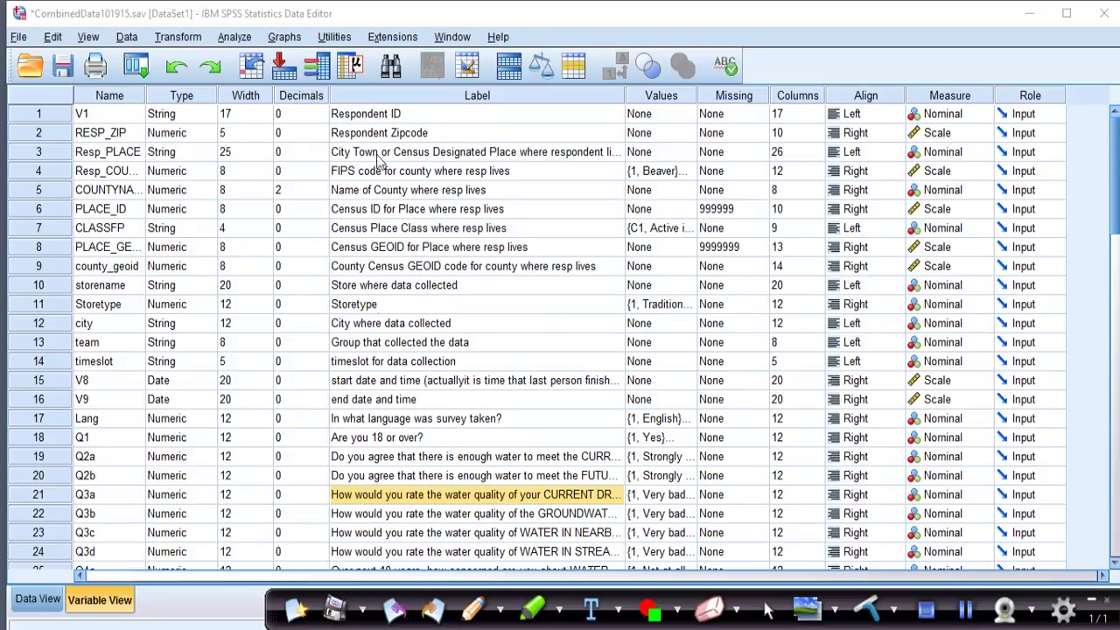
# - Look through the respondent records of the CombinedData101915.sav dataset, from the first cases to the last ones
pyautogui.click(38, 600)
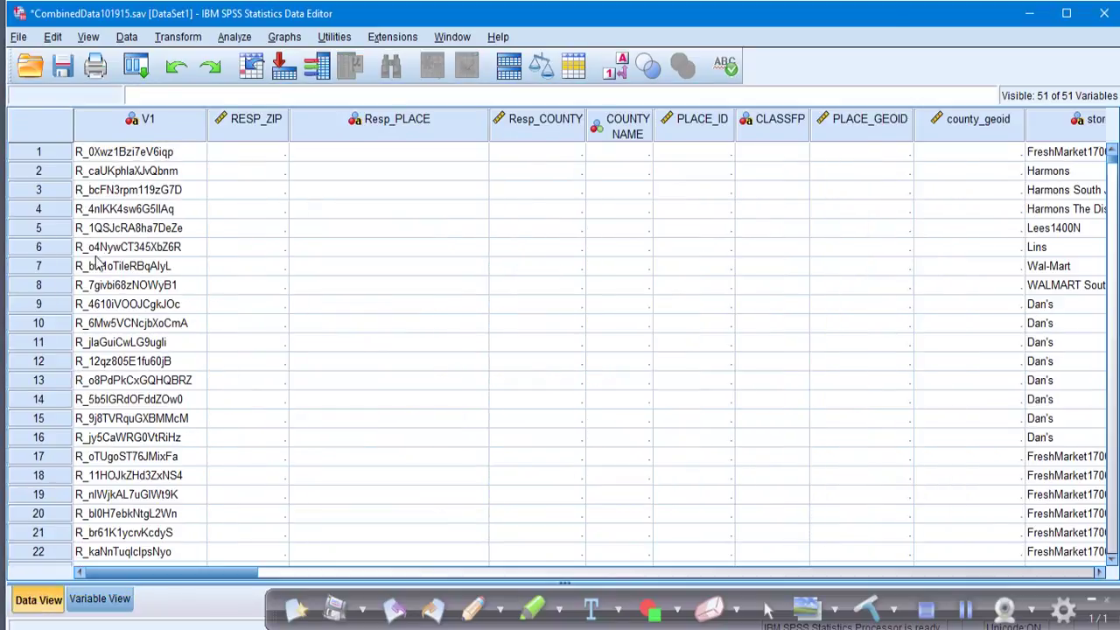
pyautogui.moveTo(1111, 159); pyautogui.dragTo(1113, 253)
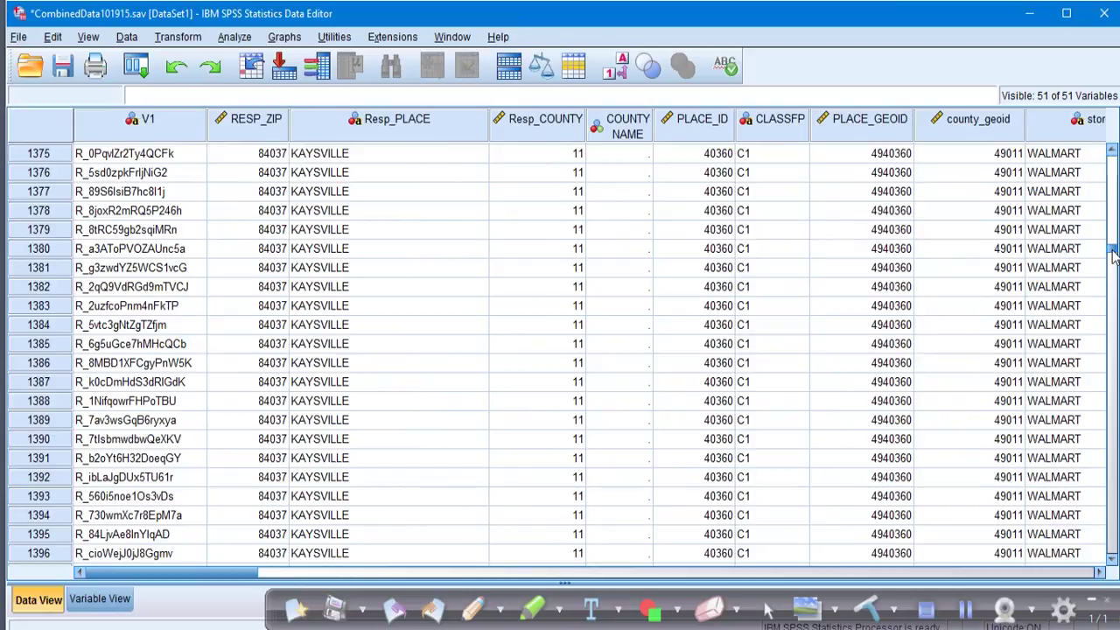
pyautogui.moveTo(1113, 253); pyautogui.dragTo(1084, 535)
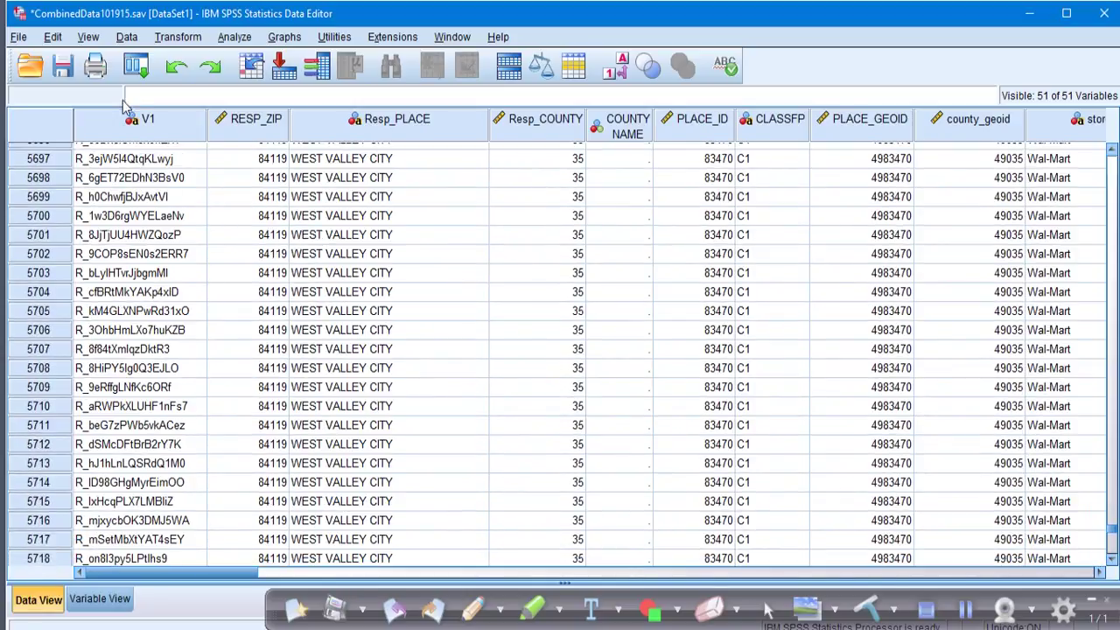
# - Create a new empty syntax file for the dataset
pyautogui.click(21, 38)
pyautogui.moveTo(51, 64)
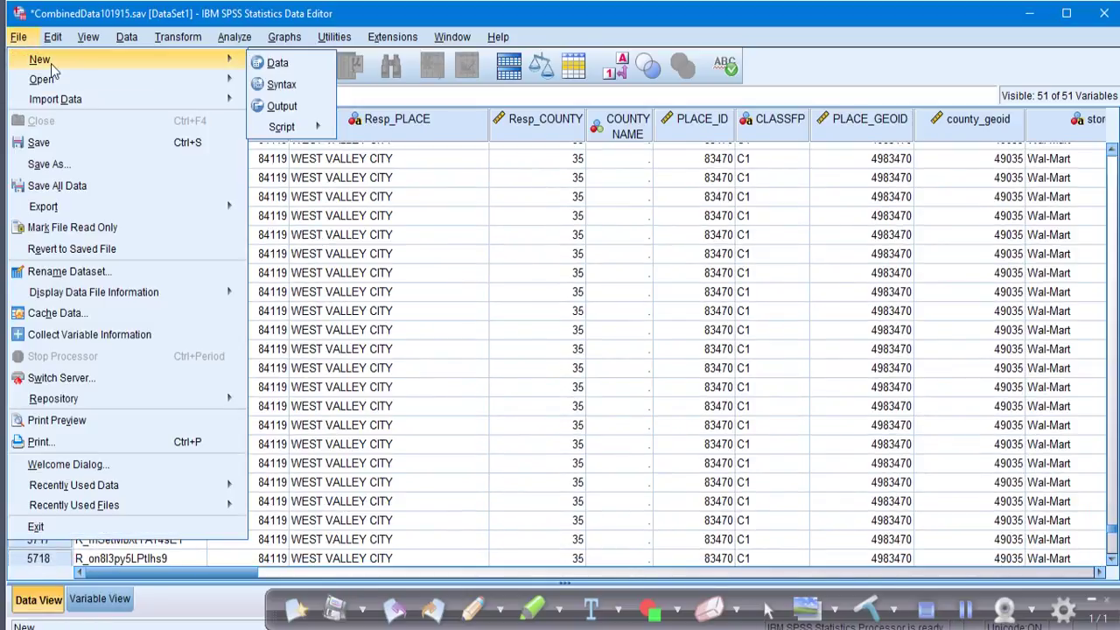
pyautogui.click(280, 84)
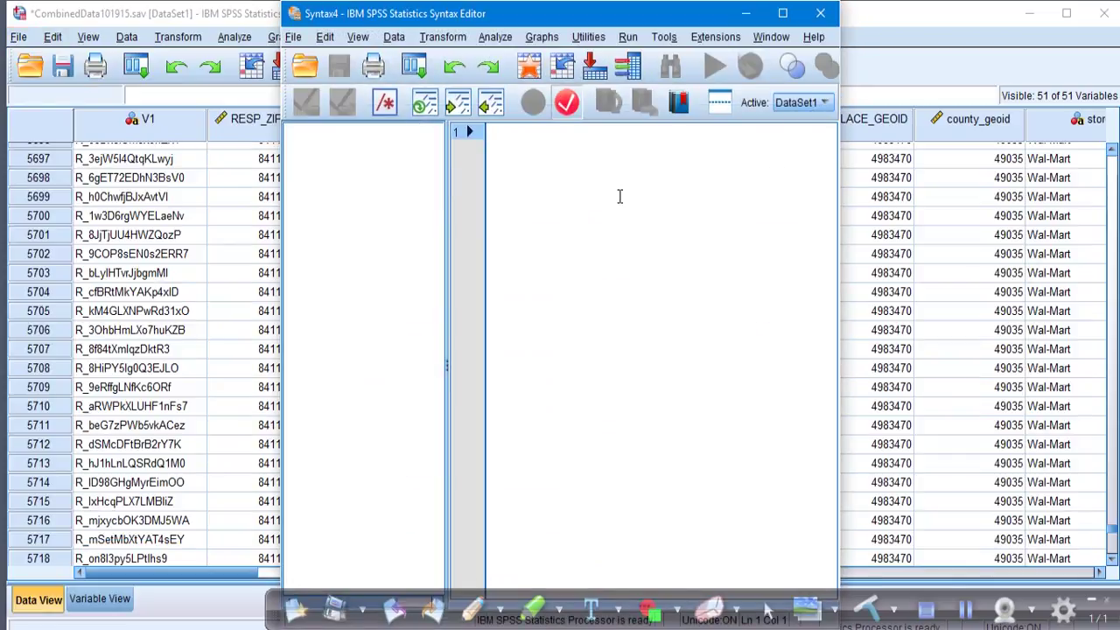
pyautogui.click(591, 186)
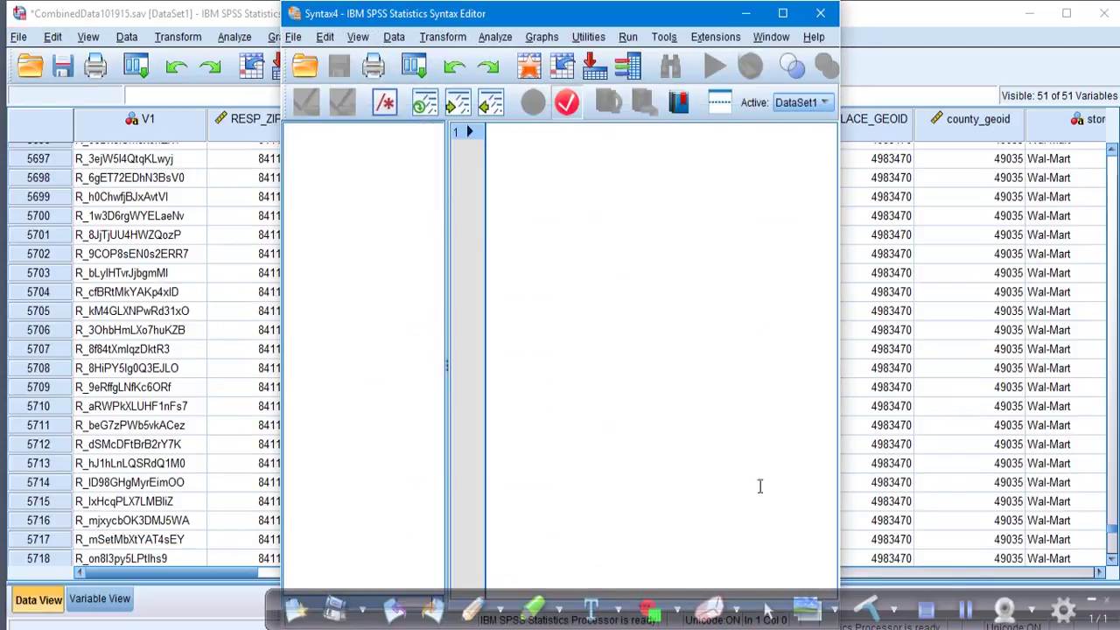
# - Create a new blank output document from the data window
pyautogui.click(224, 293)
pyautogui.click(21, 38)
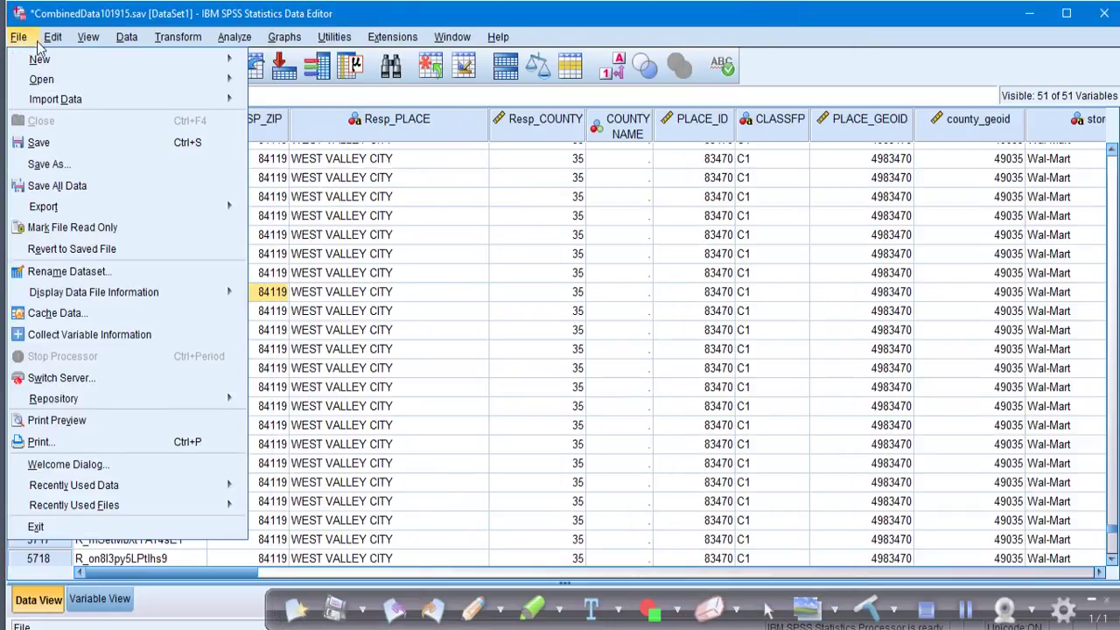
pyautogui.moveTo(105, 61)
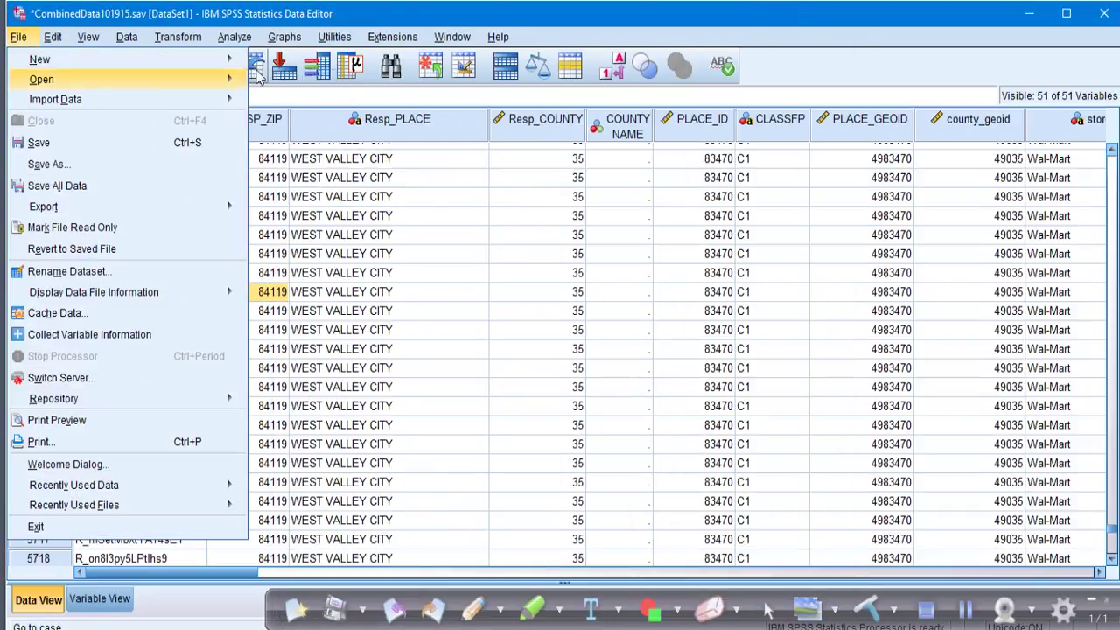
pyautogui.click(278, 108)
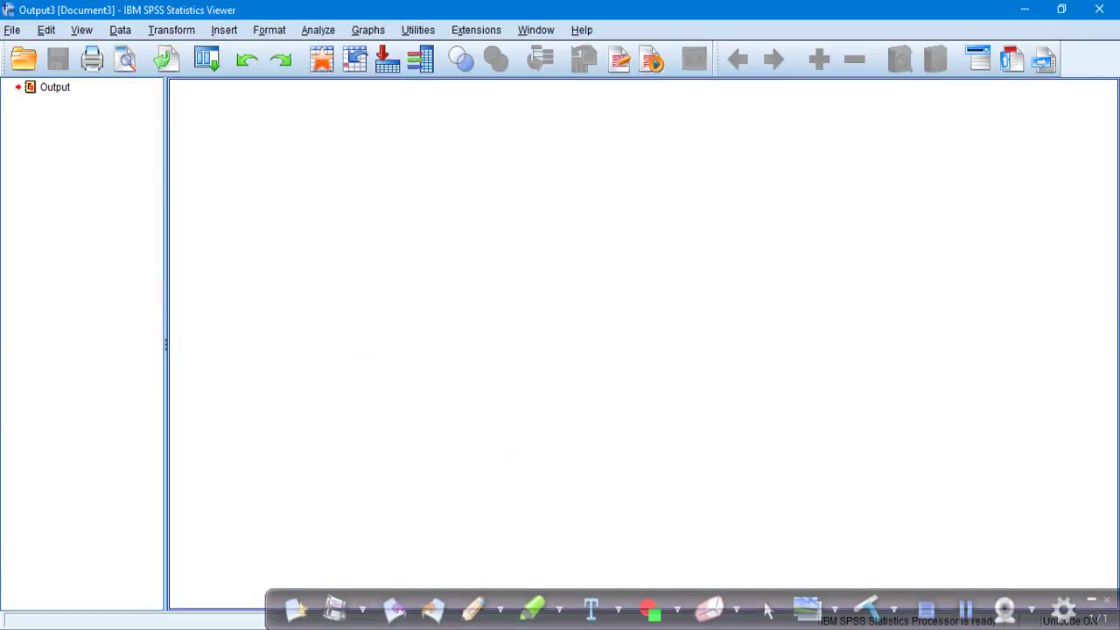
# - Return to the syntax file and write the command "FREQUENCIES Q3a." on its first line
pyautogui.moveTo(694, 595)
pyautogui.click(575, 592)
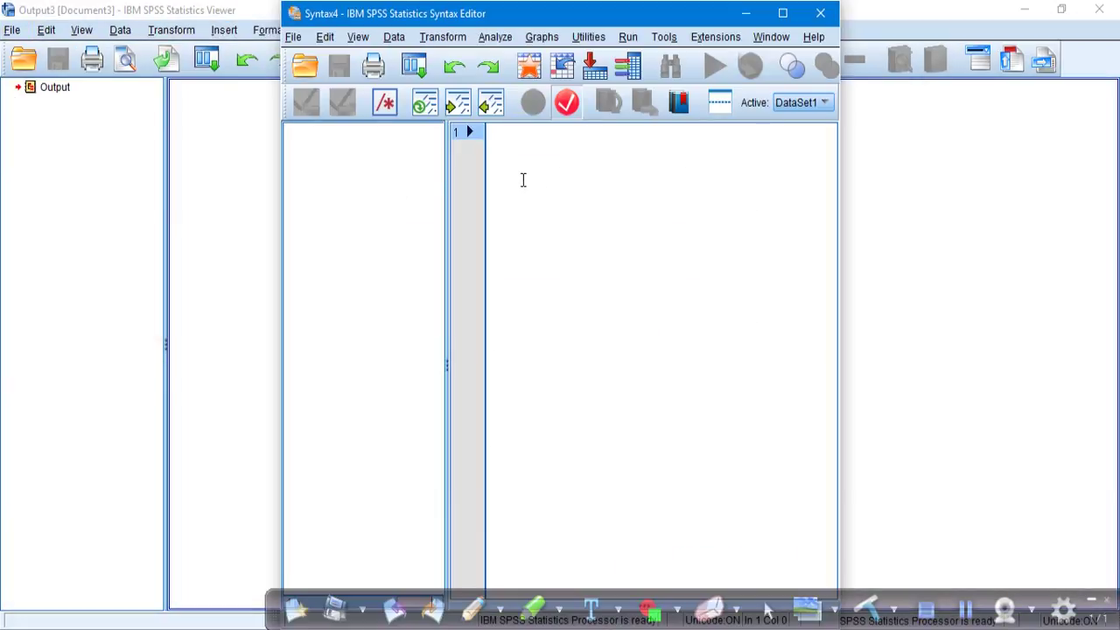
pyautogui.write('FRE')
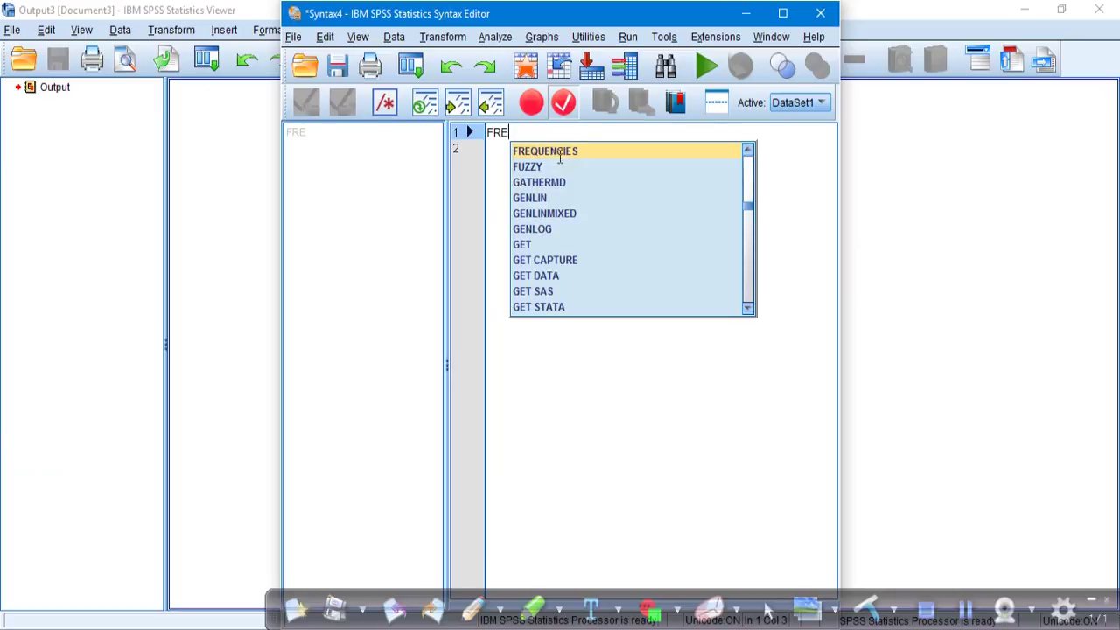
pyautogui.click(560, 156)
pyautogui.write('Q3a.')
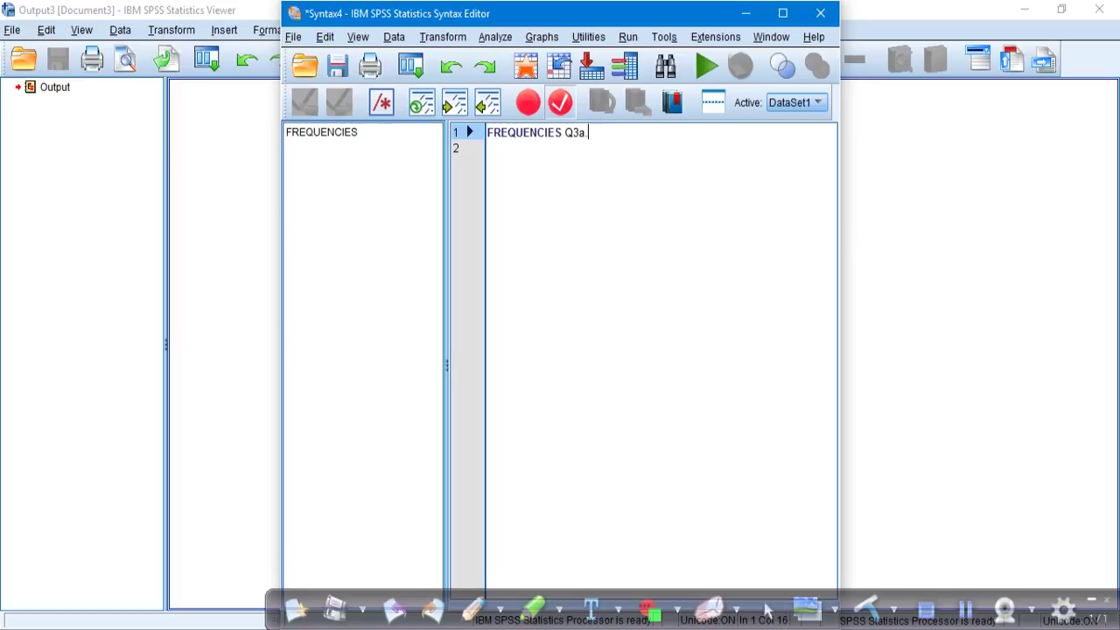
# - Check question 3a in the Utah iPad Water Survey in the browser, and run the FREQUENCIES Q3a command
pyautogui.hotkey('alt', 'Tab')
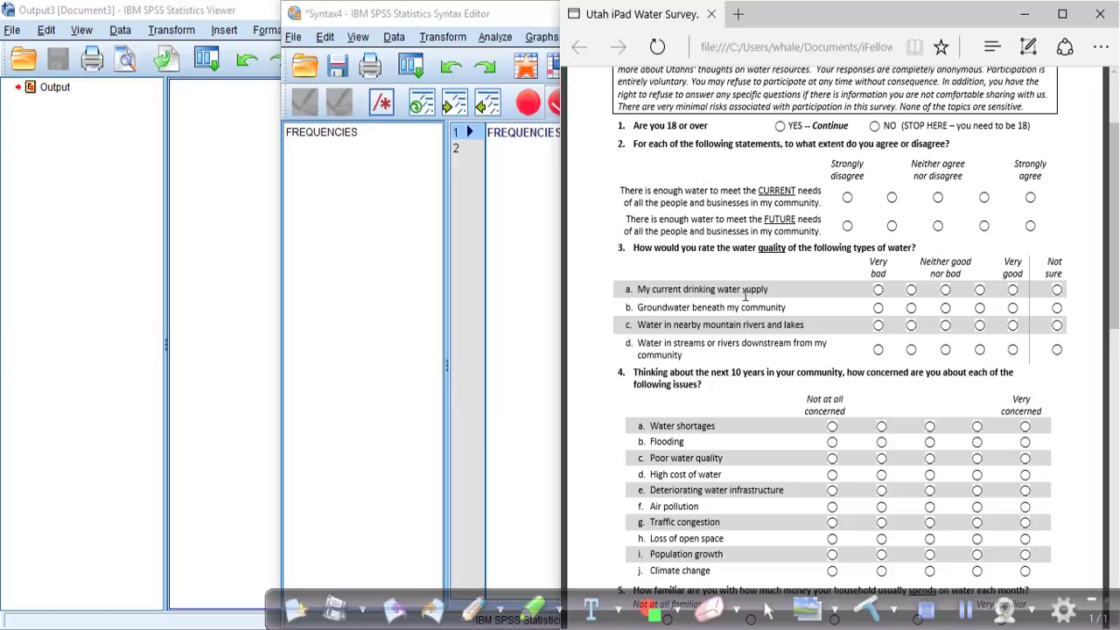
pyautogui.click(499, 218)
pyautogui.click(552, 137)
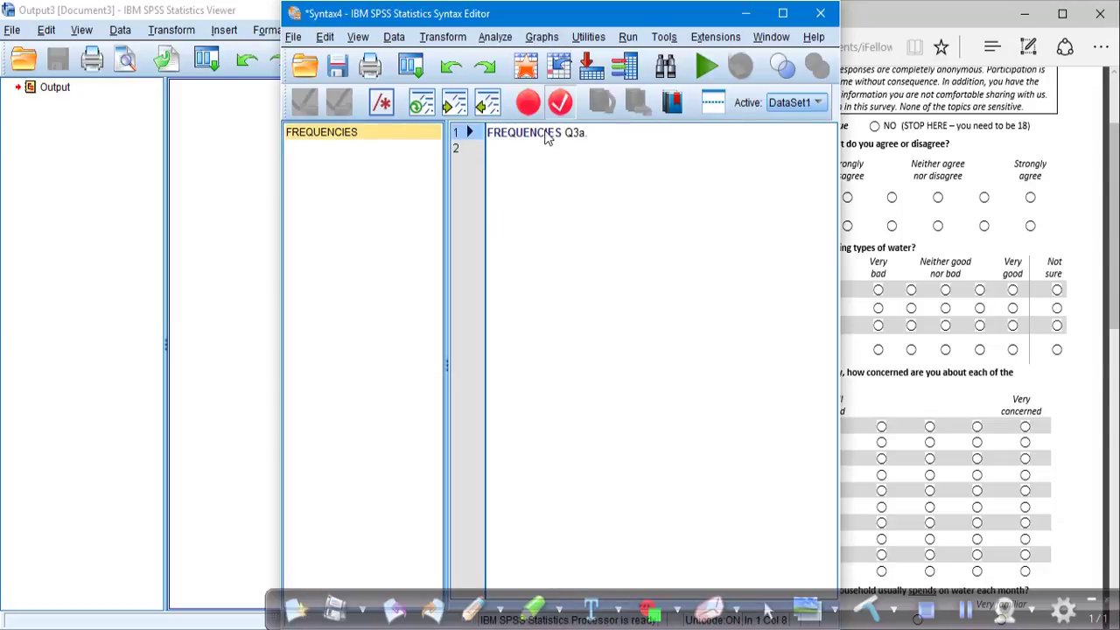
pyautogui.hotkey('ctrl', 'r')
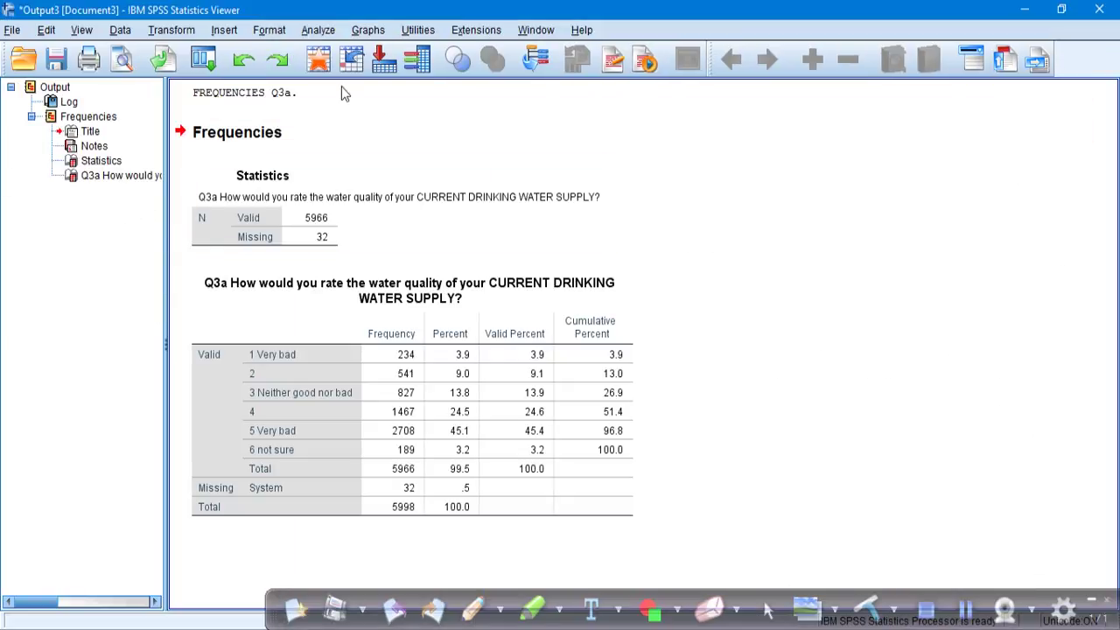
pyautogui.click(365, 340)
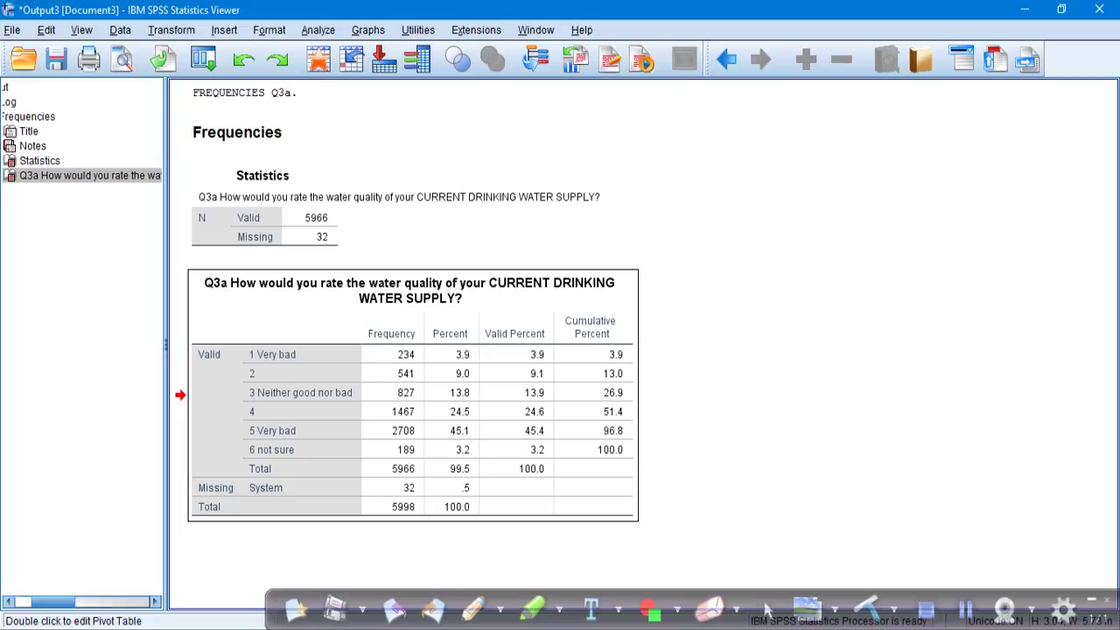
# - Snap the syntax window to the right half of the screen beside the output viewer, and minimise the output viewer
pyautogui.moveTo(582, 627)
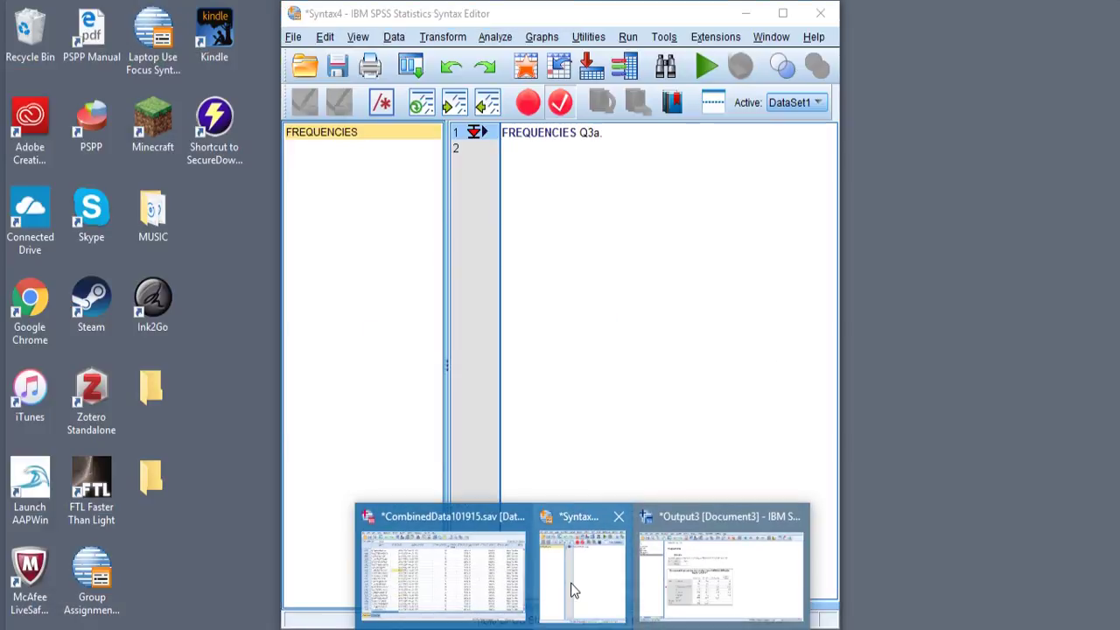
pyautogui.click(577, 594)
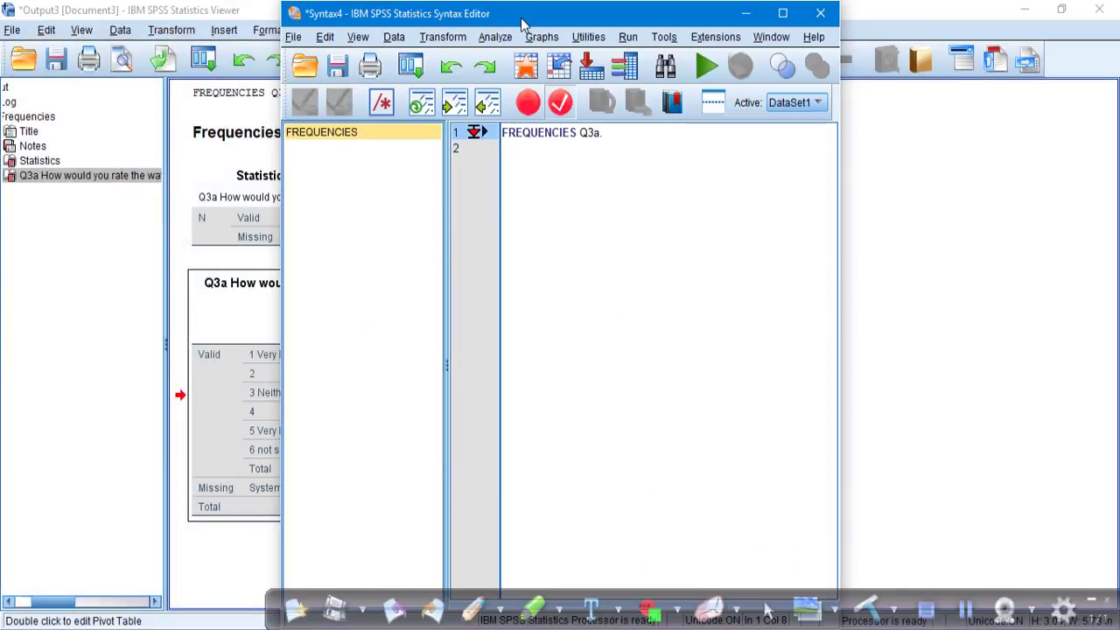
pyautogui.moveTo(524, 22); pyautogui.dragTo(1119, 298)
pyautogui.click(216, 207)
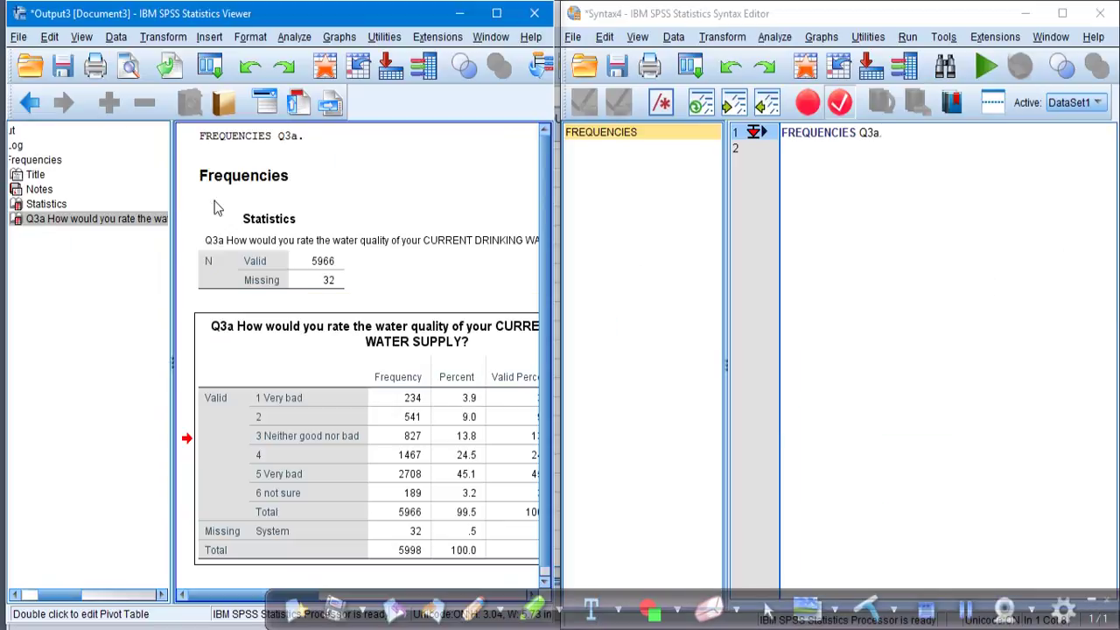
pyautogui.moveTo(196, 600); pyautogui.dragTo(251, 597)
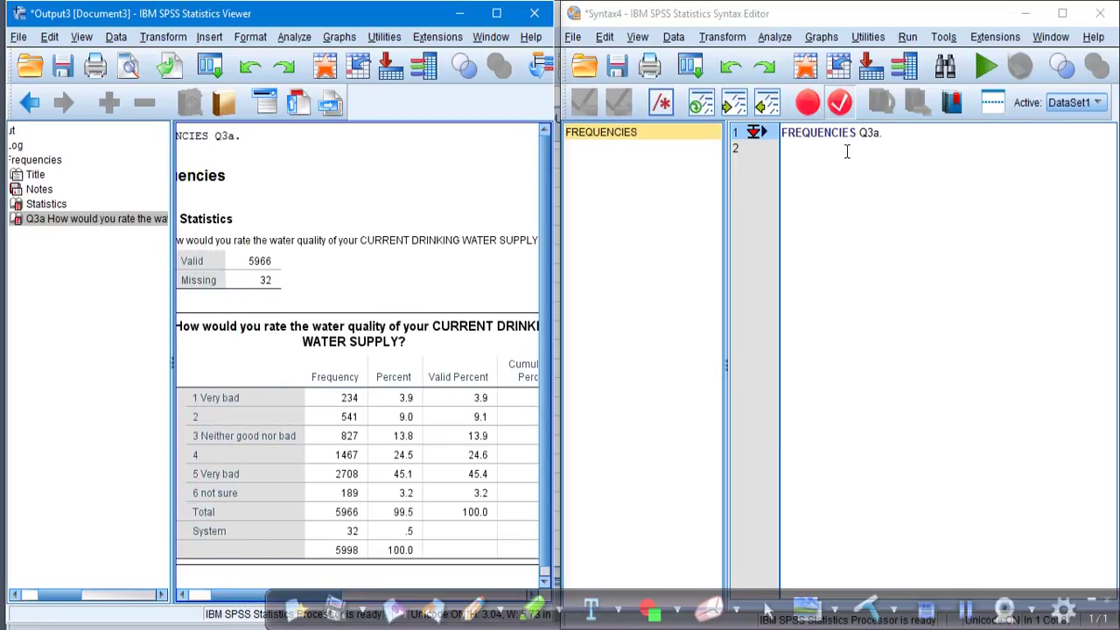
pyautogui.click(496, 13)
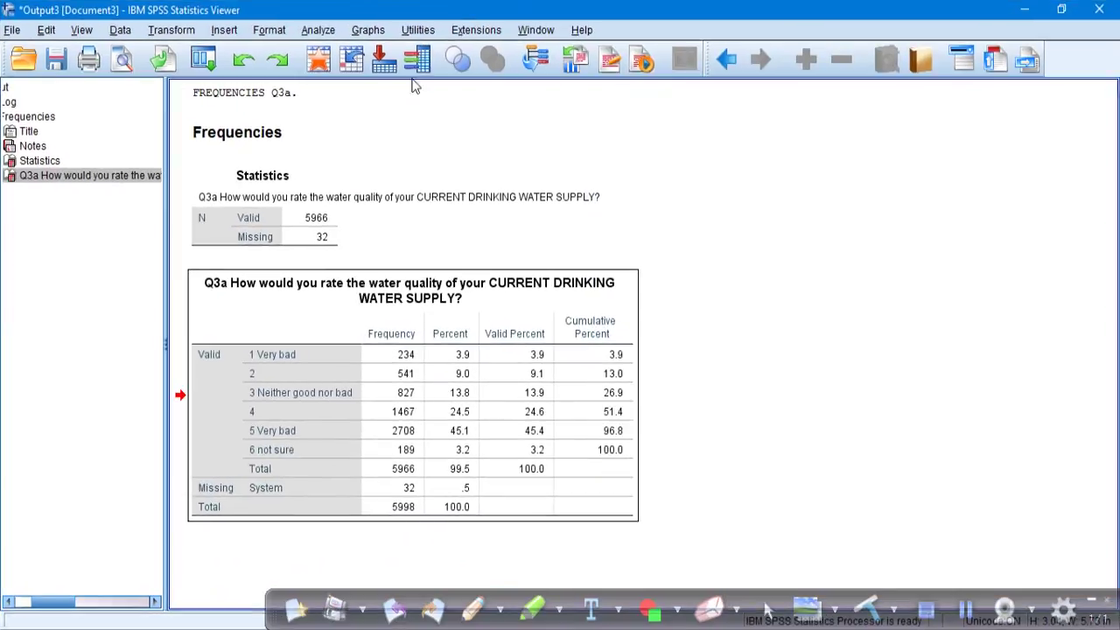
pyautogui.click(1023, 12)
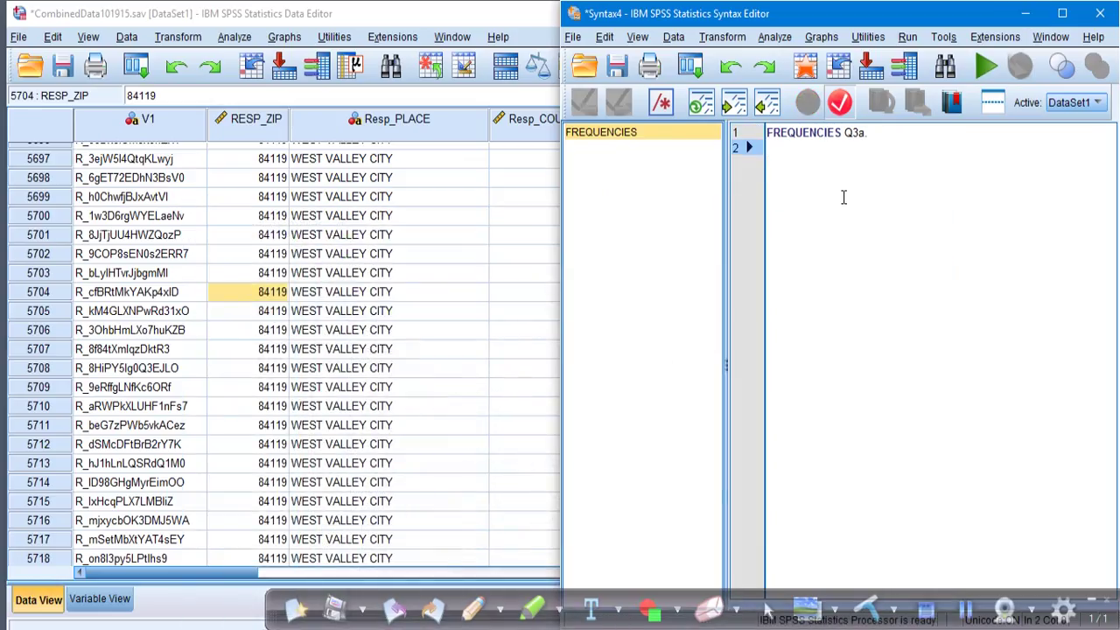
# - Add a second FREQUENCIES command for Q3a on line 3 of the syntax, leaving it open for a subcommand
pyautogui.press('Return')
pyautogui.write('FRE')
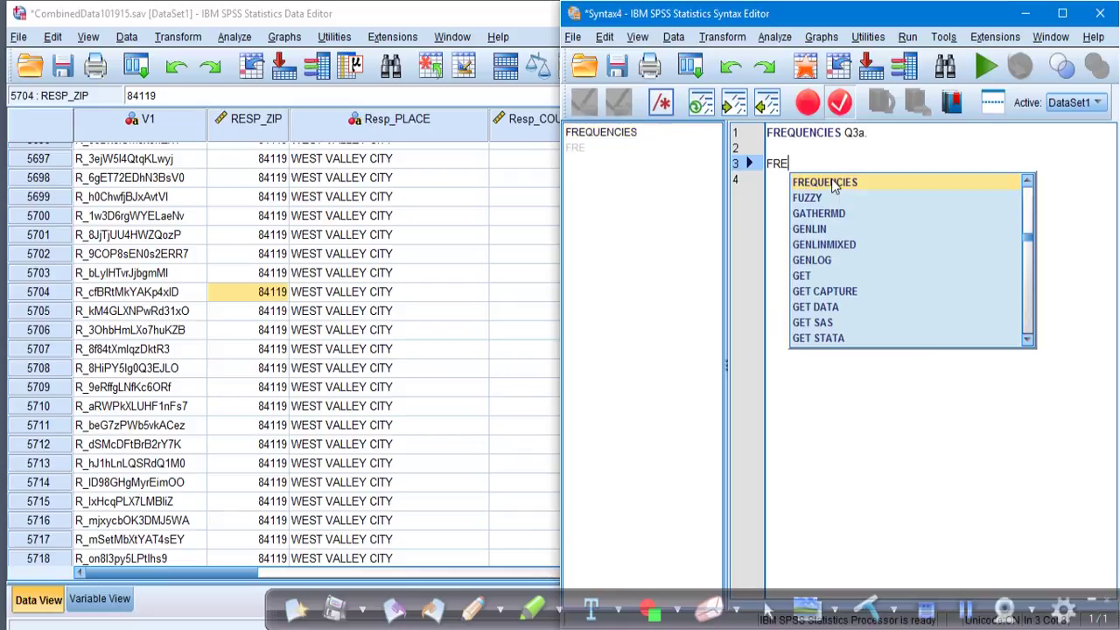
pyautogui.click(833, 183)
pyautogui.write('Q3a')
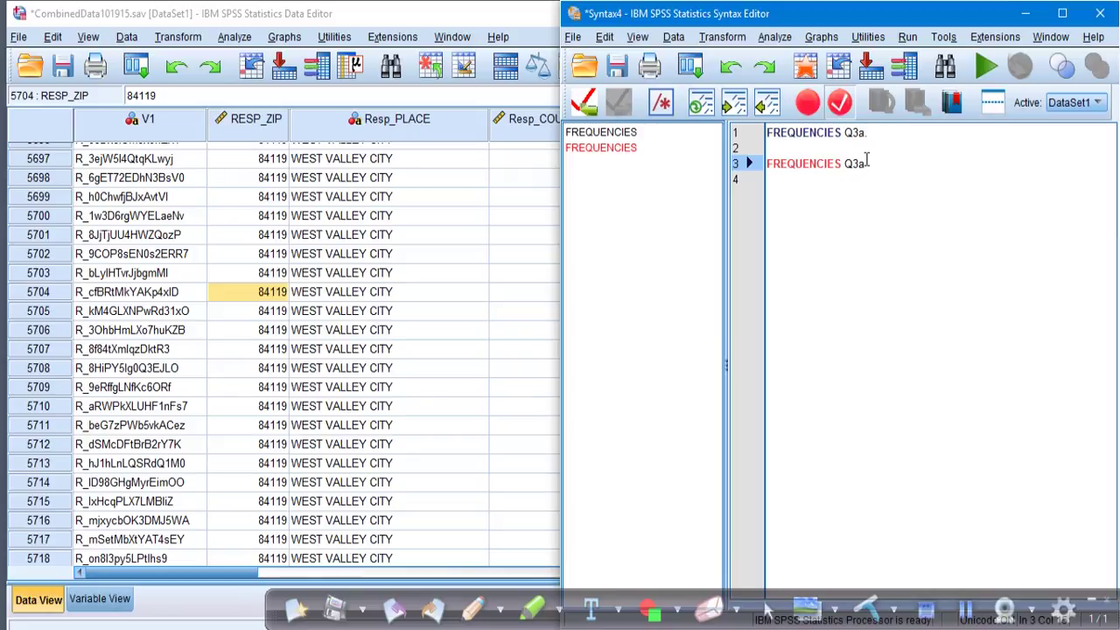
pyautogui.press('Return')
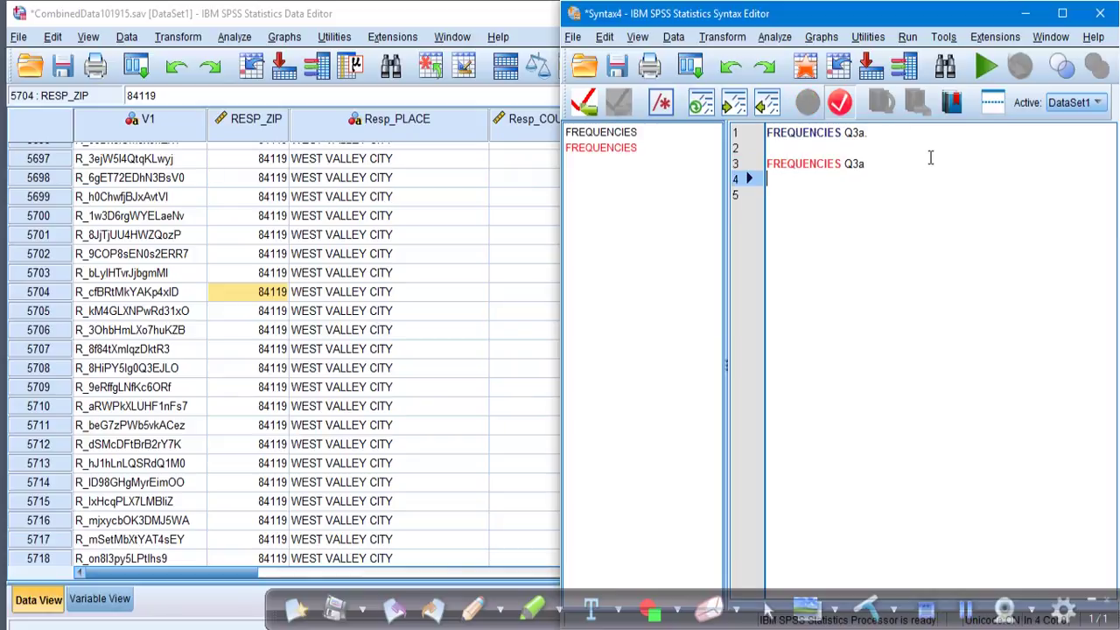
# - Complete the second FREQUENCIES command with the subcommand "/STATISTICS=MEAN MODE MEDIAN STDDEV."
pyautogui.write('/STA')
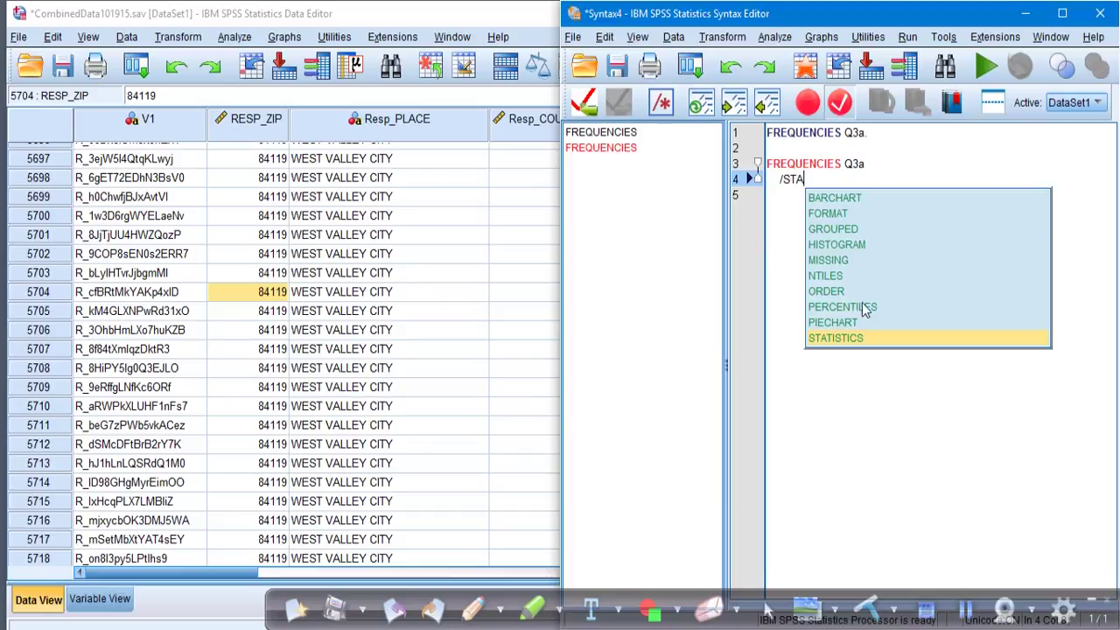
pyautogui.click(845, 339)
pyautogui.write('=MEAN MODE')
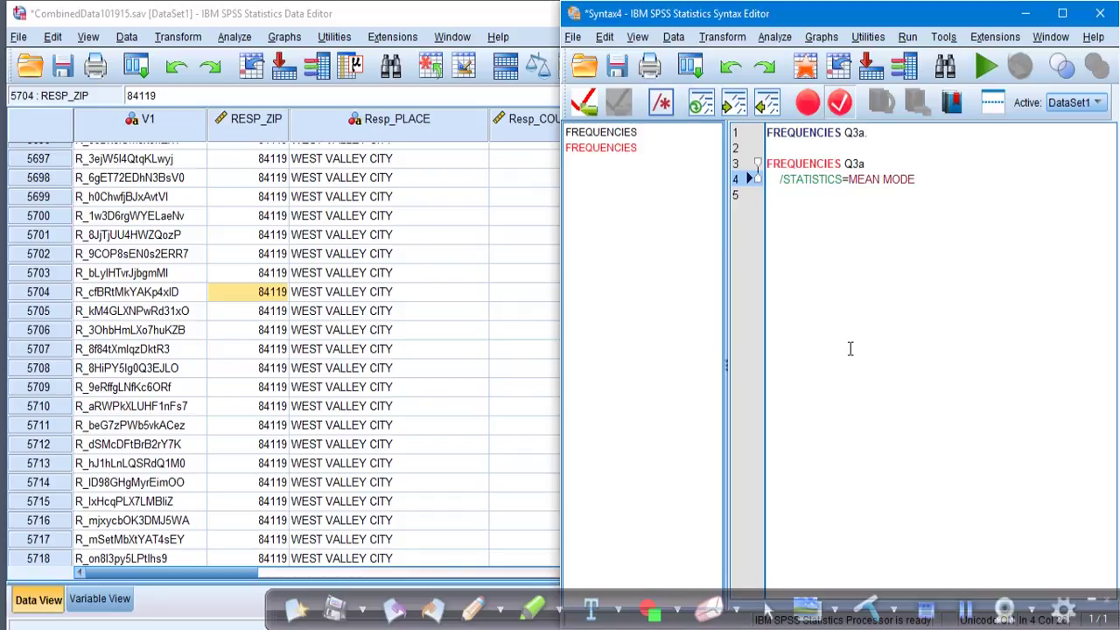
pyautogui.write(' MEDIAN STDDEV.')
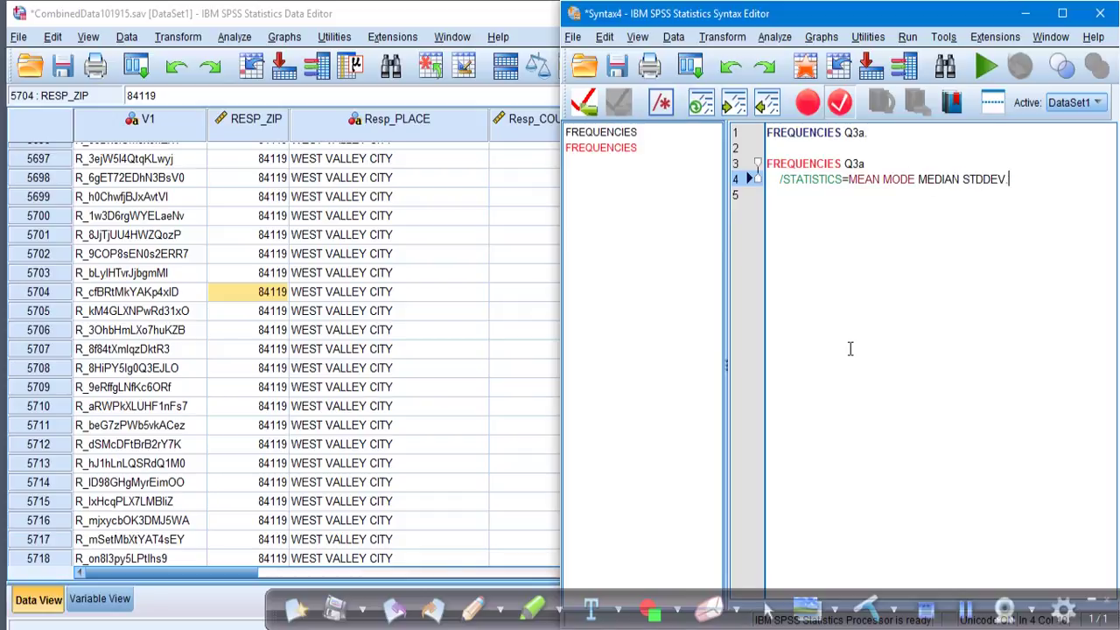
pyautogui.press('Return')
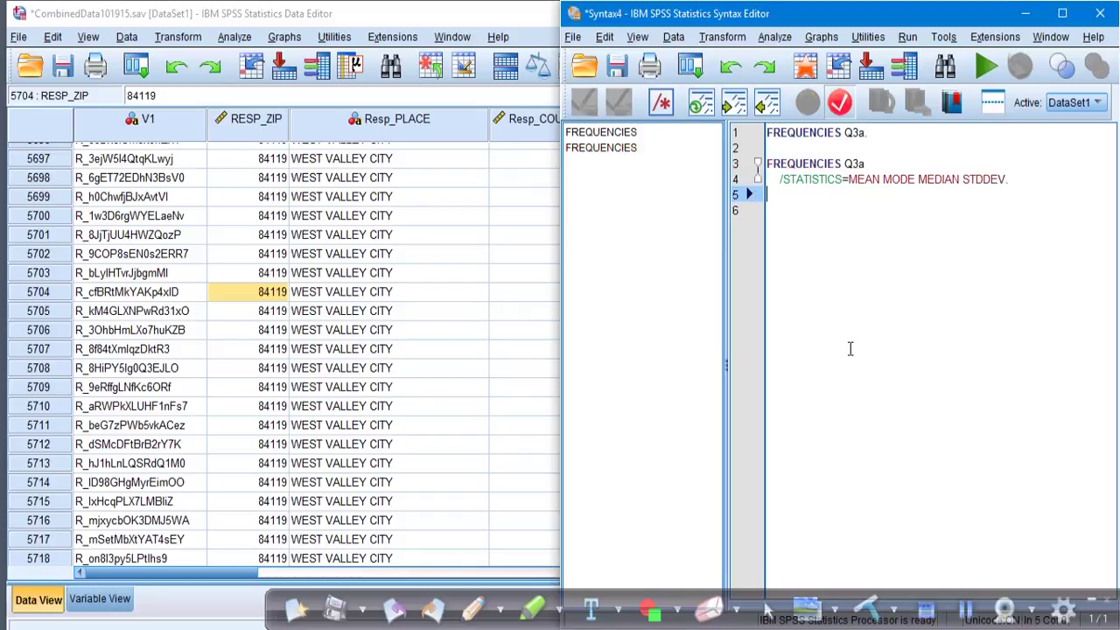
# - Run the FREQUENCIES command with the STATISTICS subcommand and review its statistics table in the output
pyautogui.click(830, 180)
pyautogui.hotkey('ctrl', 'r')
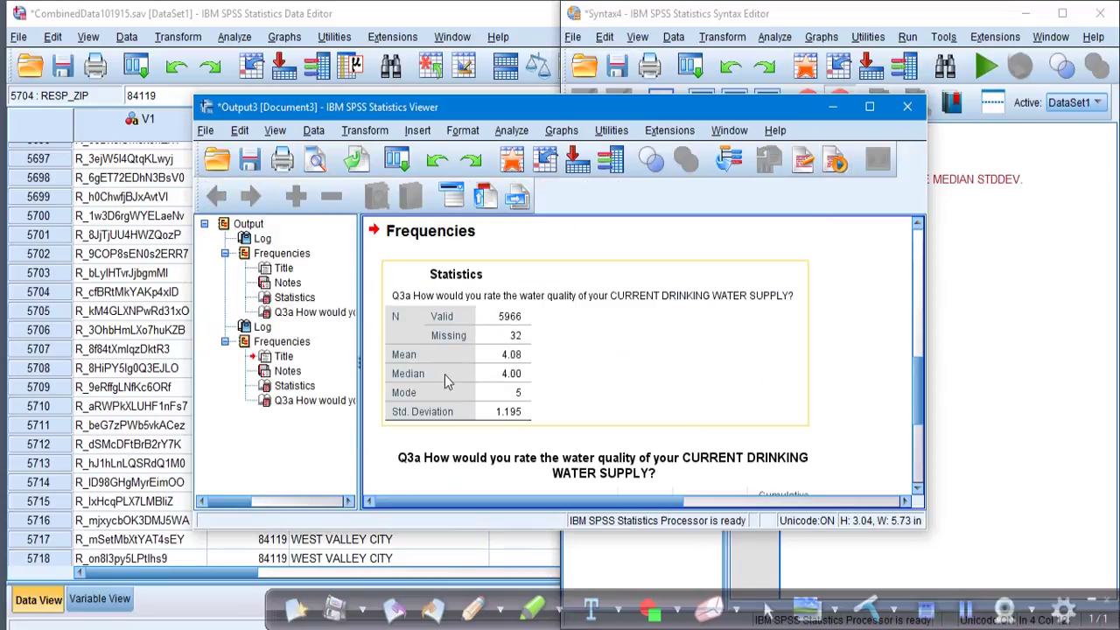
pyautogui.moveTo(918, 395)
pyautogui.mouseDown()
pyautogui.moveTo(921, 443)
pyautogui.moveTo(911, 383)
pyautogui.mouseUp()
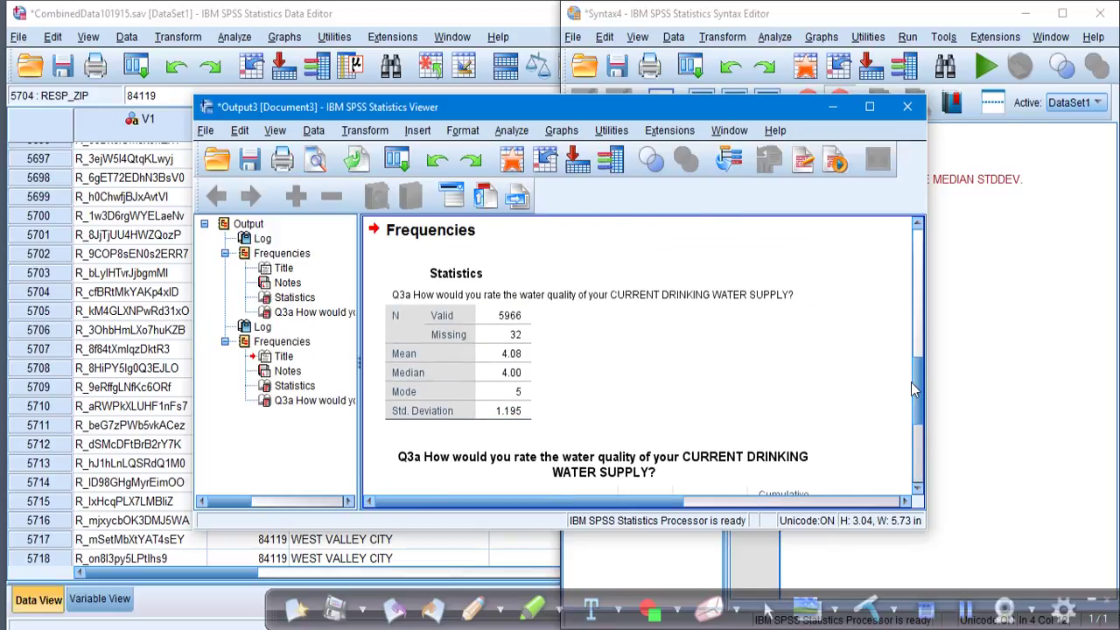
# - Add the RECODE command keyword on line 6 of the syntax and review Q3a's response categories in the output frequency table
pyautogui.click(1050, 251)
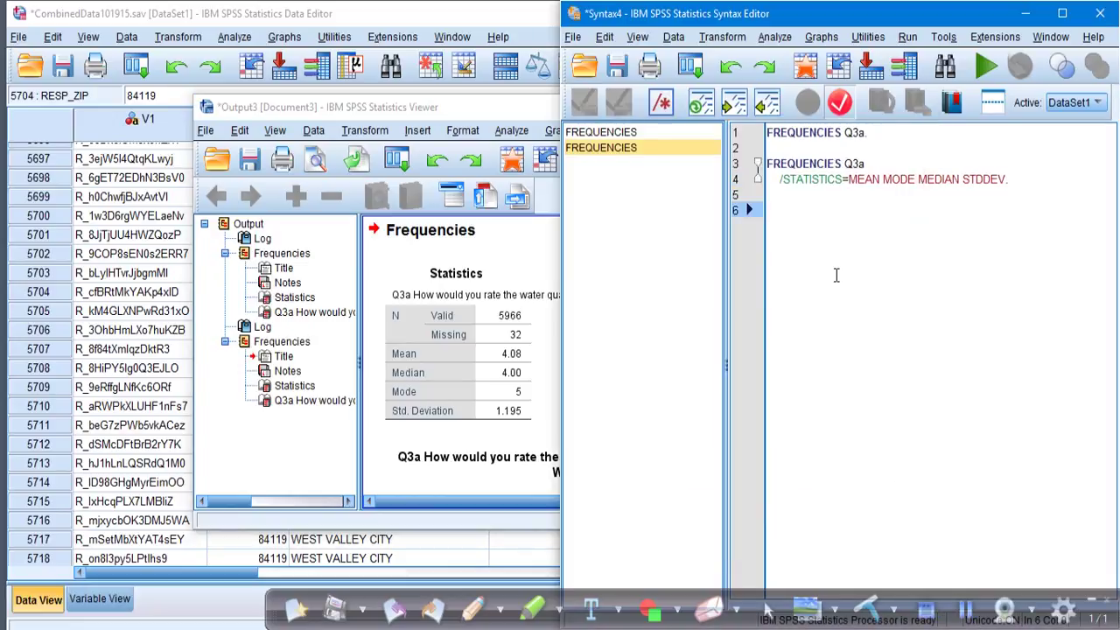
pyautogui.write('RECODE')
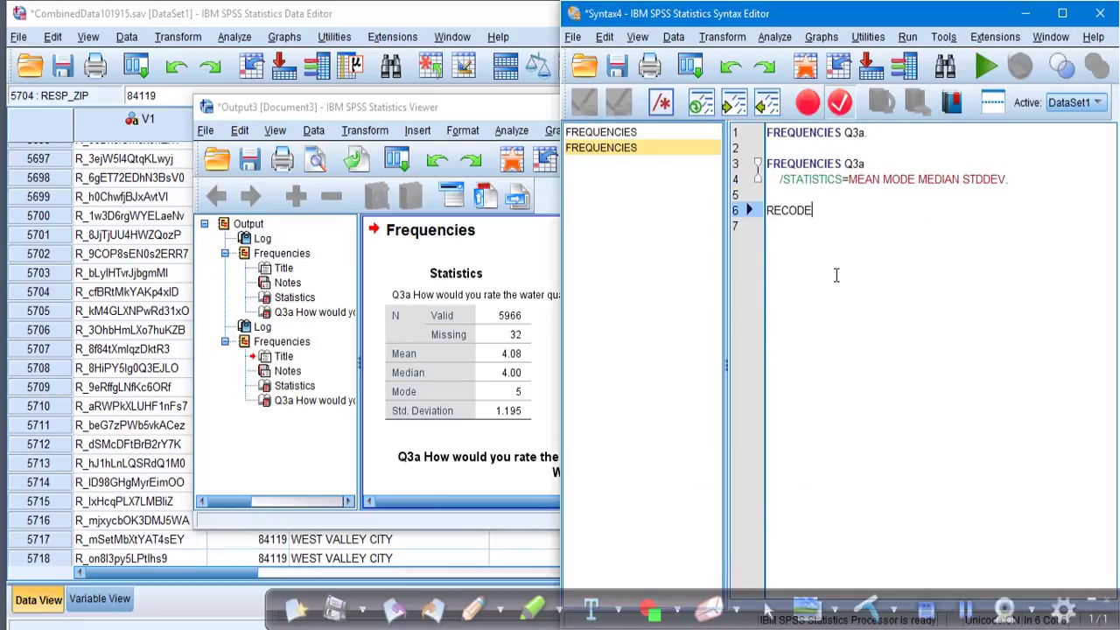
pyautogui.press('Return')
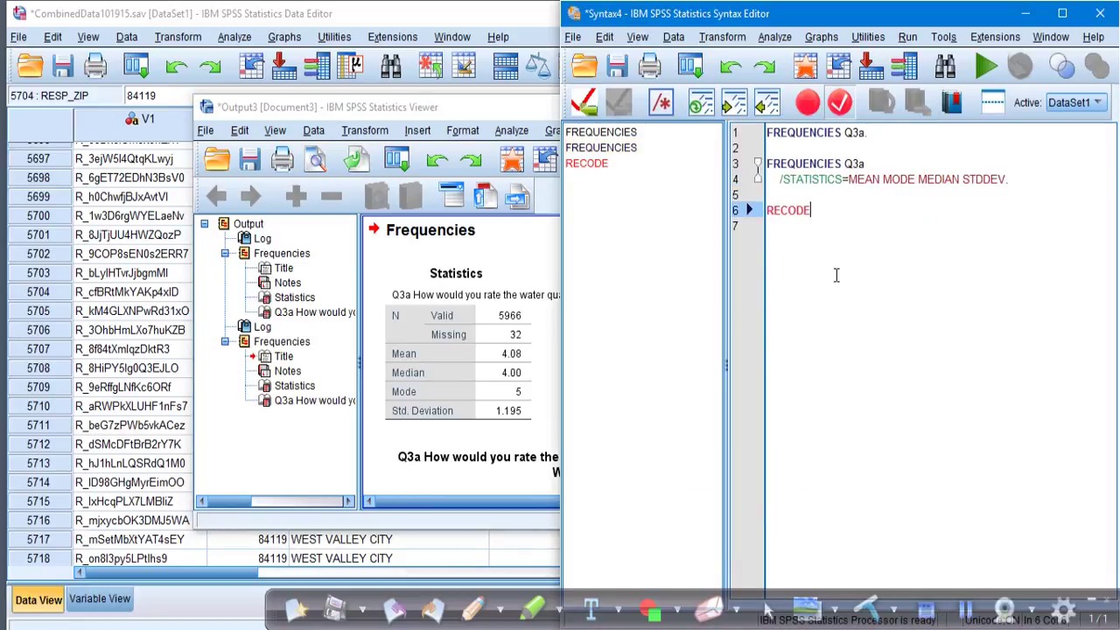
pyautogui.click(295, 385)
pyautogui.scroll(-3, 482, 383)
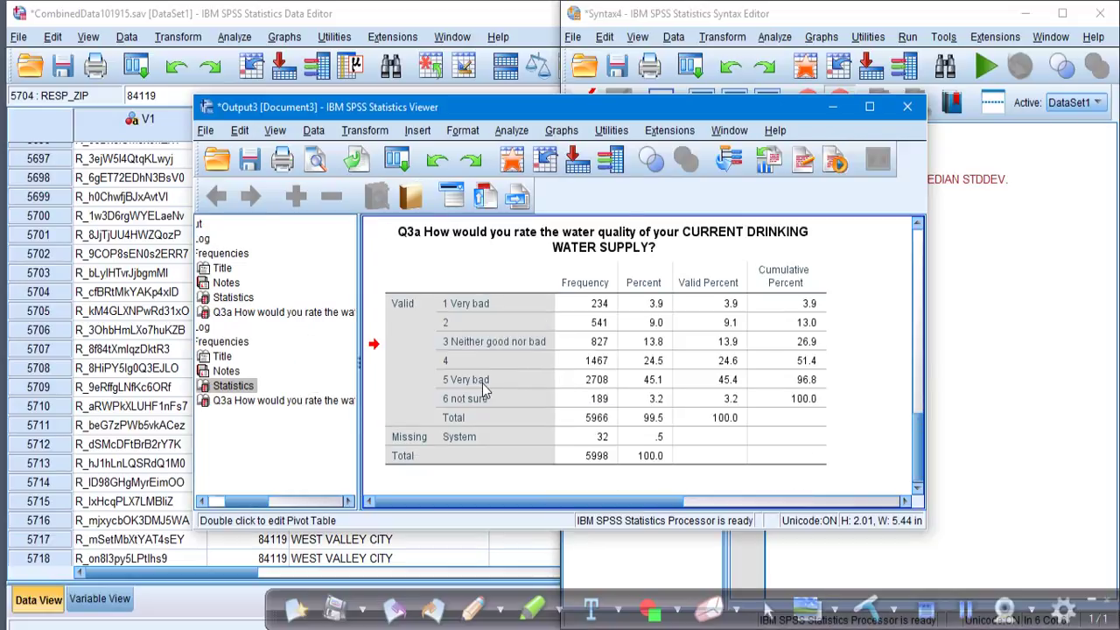
pyautogui.click(482, 383)
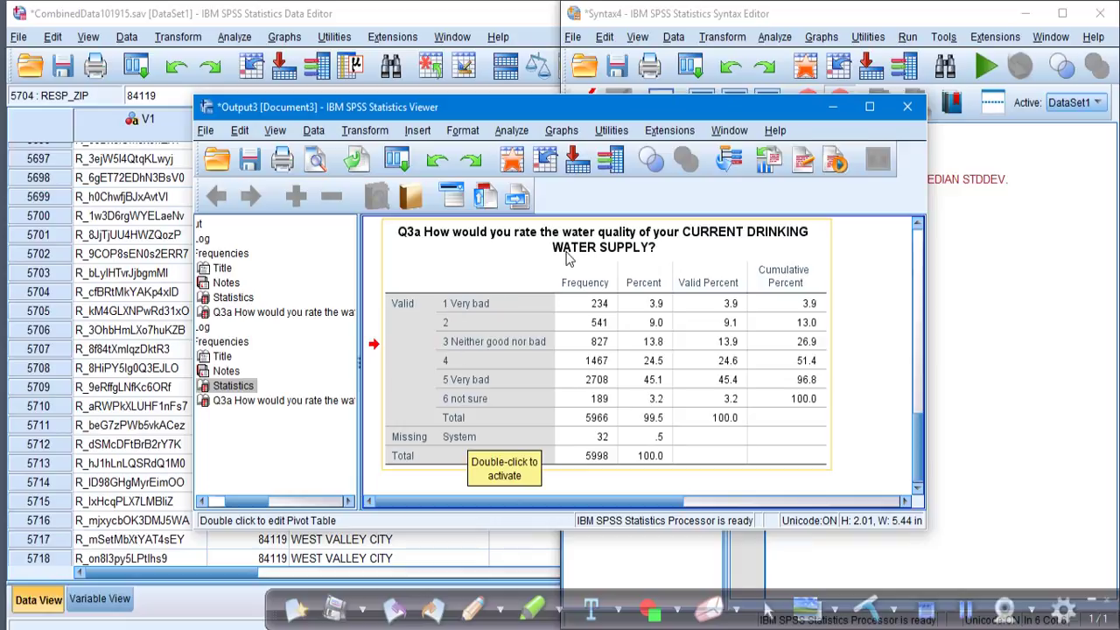
# - Add the CROSSTABS command keyword on line 8 of the syntax, leaving a blank line after RECODE
pyautogui.click(1006, 313)
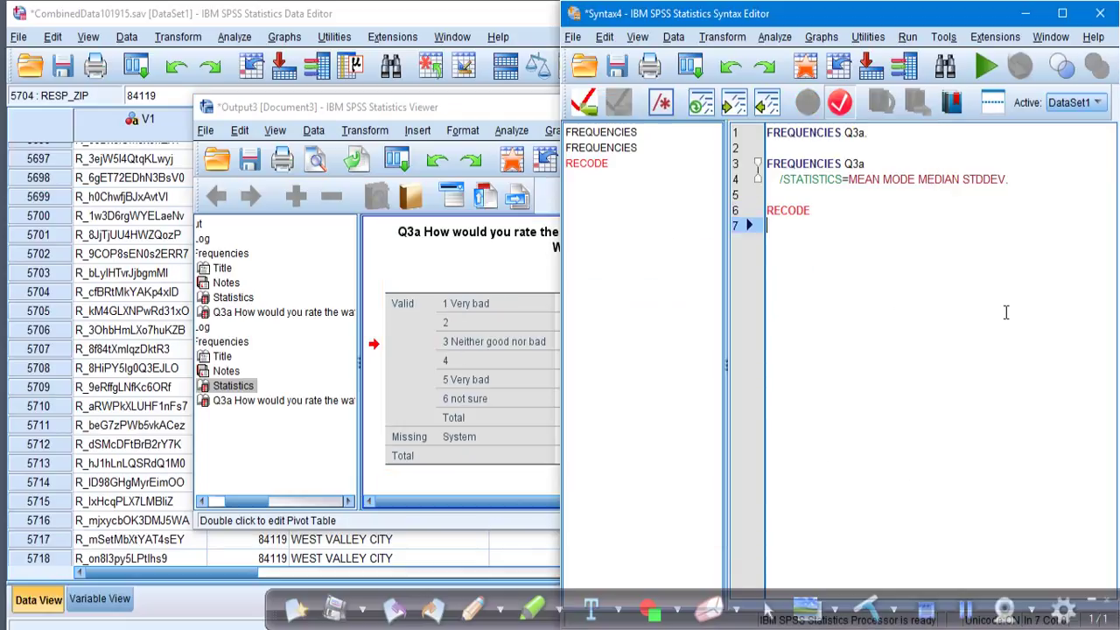
pyautogui.press('Return')
pyautogui.write('CROS')
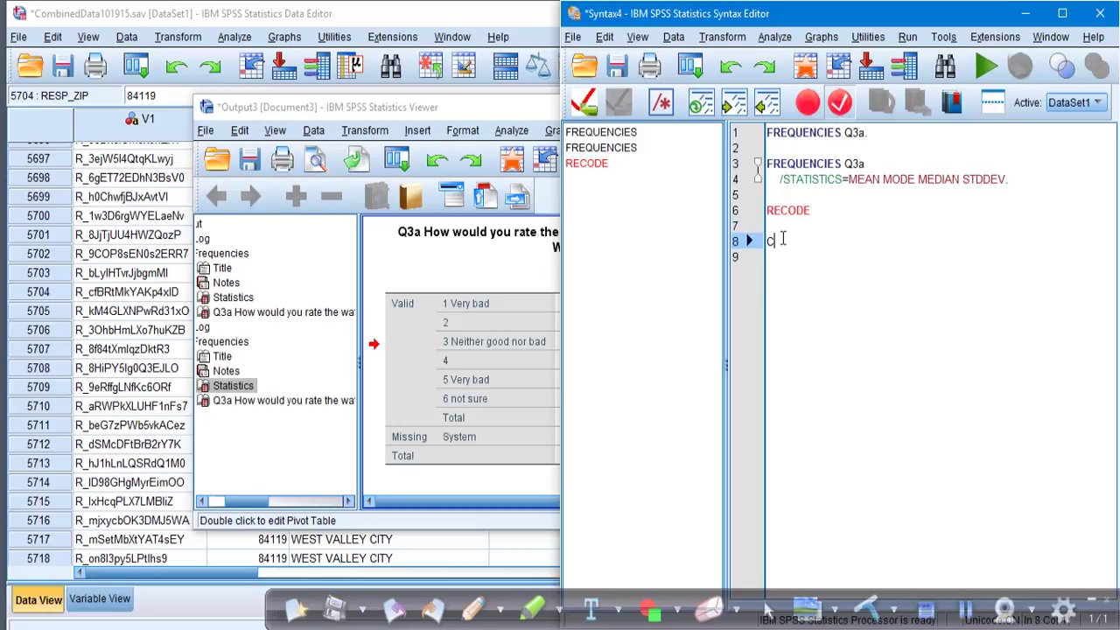
pyautogui.write('STABS')
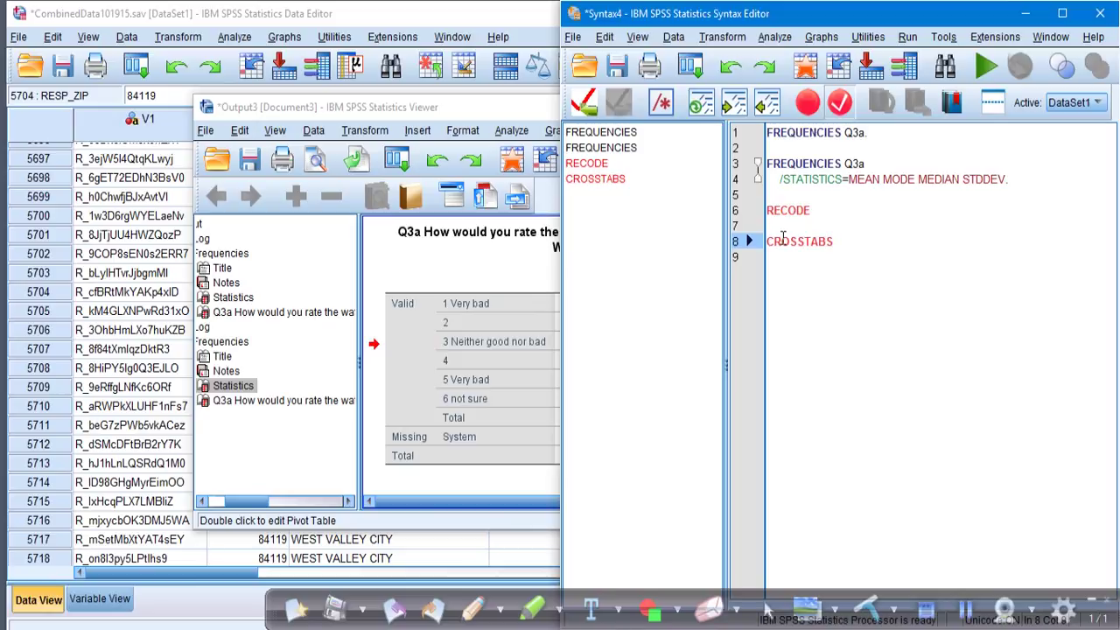
# - Add the DESCRIPTIVES command keyword on line 10 of the syntax, choosing it from the autocomplete suggestions
pyautogui.press('Return')
pyautogui.press('Return')
pyautogui.write('DESCRipti')
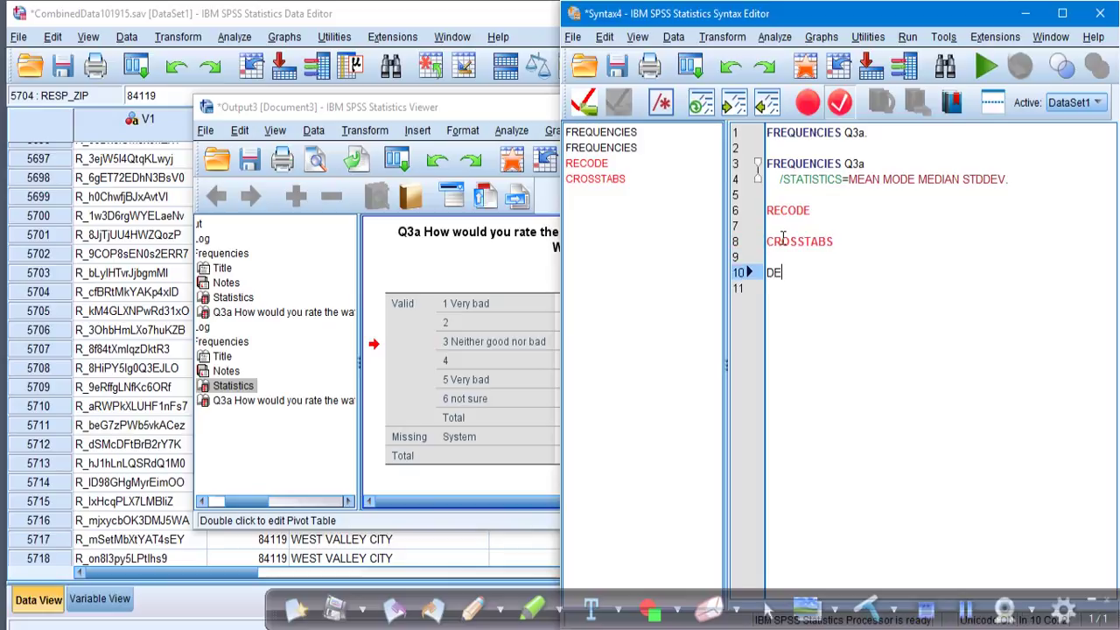
pyautogui.press('BackSpace')
pyautogui.press('BackSpace')
pyautogui.press('BackSpace')
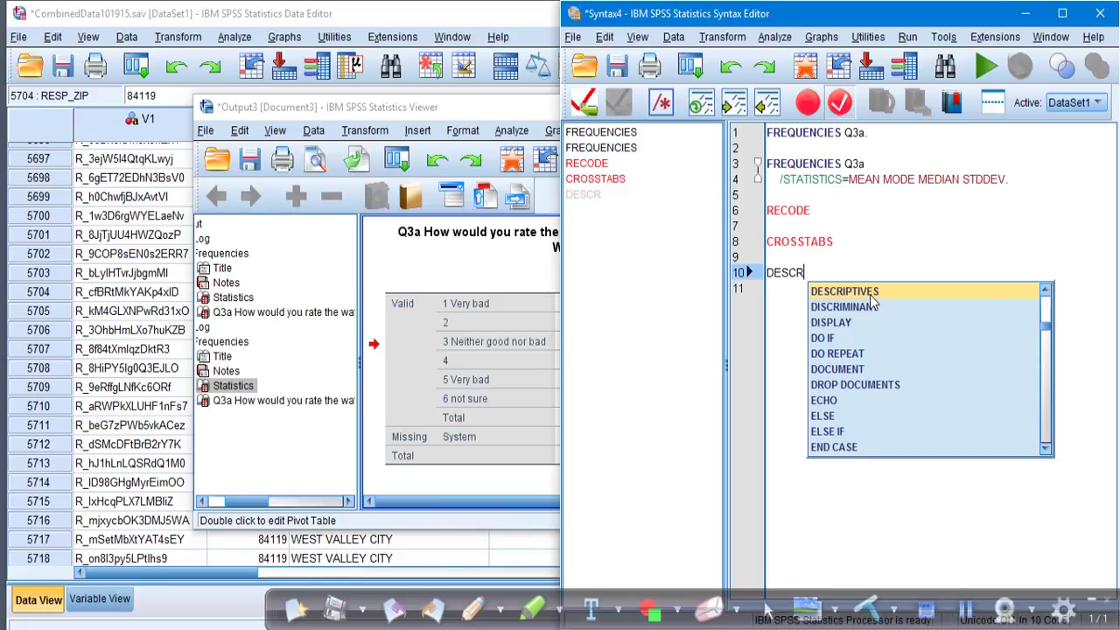
pyautogui.doubleClick(871, 295)
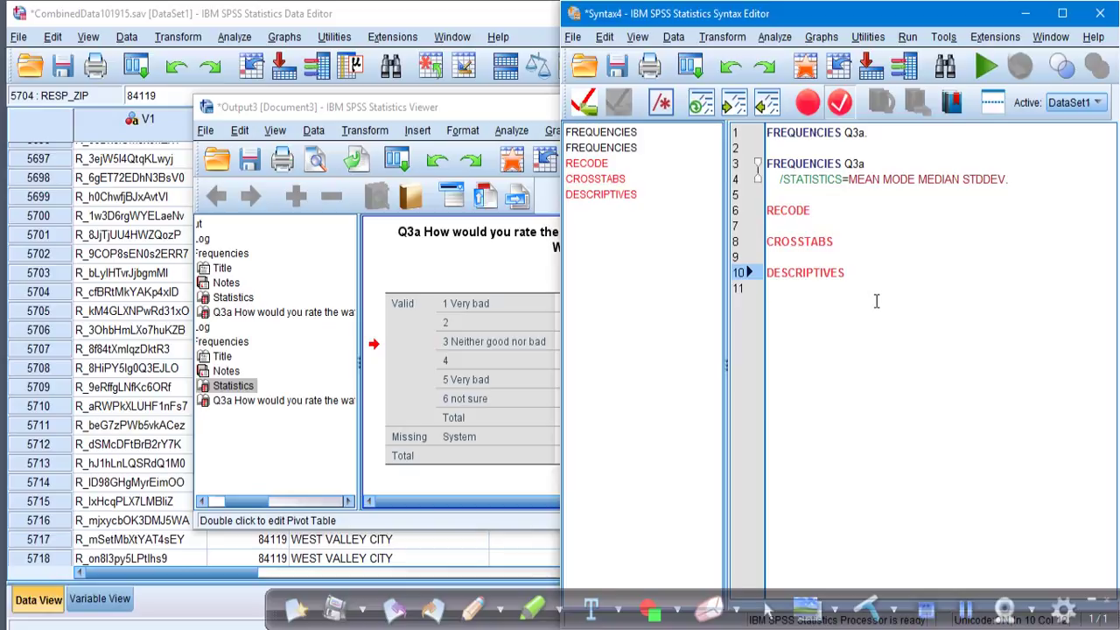
# - Switch to the Data Editor and view the first cases of the dataset
pyautogui.click(112, 350)
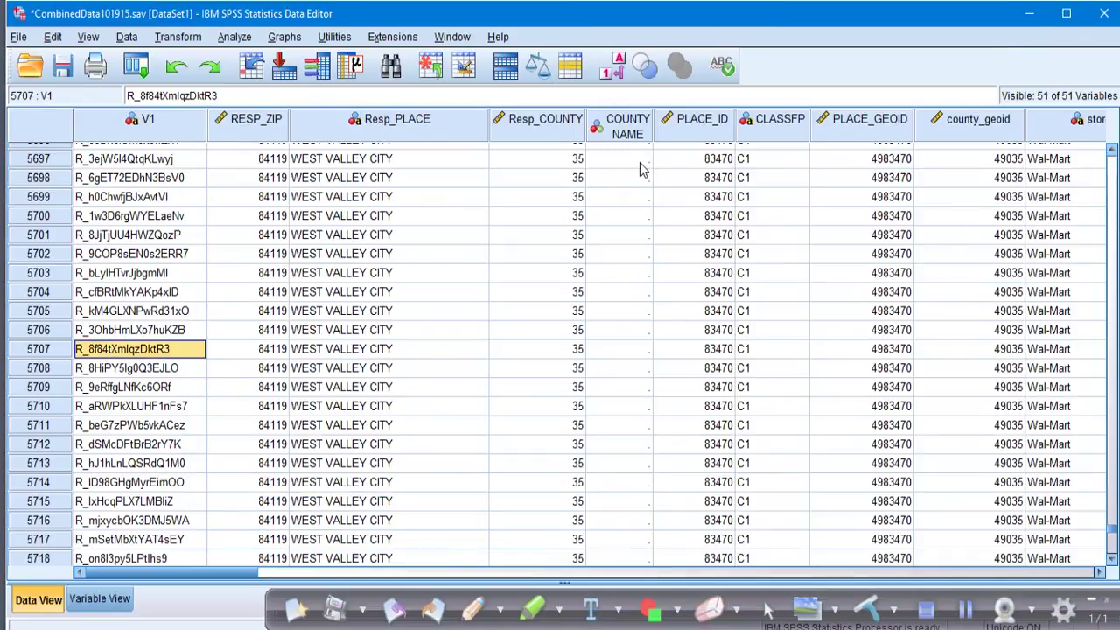
pyautogui.moveTo(1112, 536); pyautogui.dragTo(1112, 151)
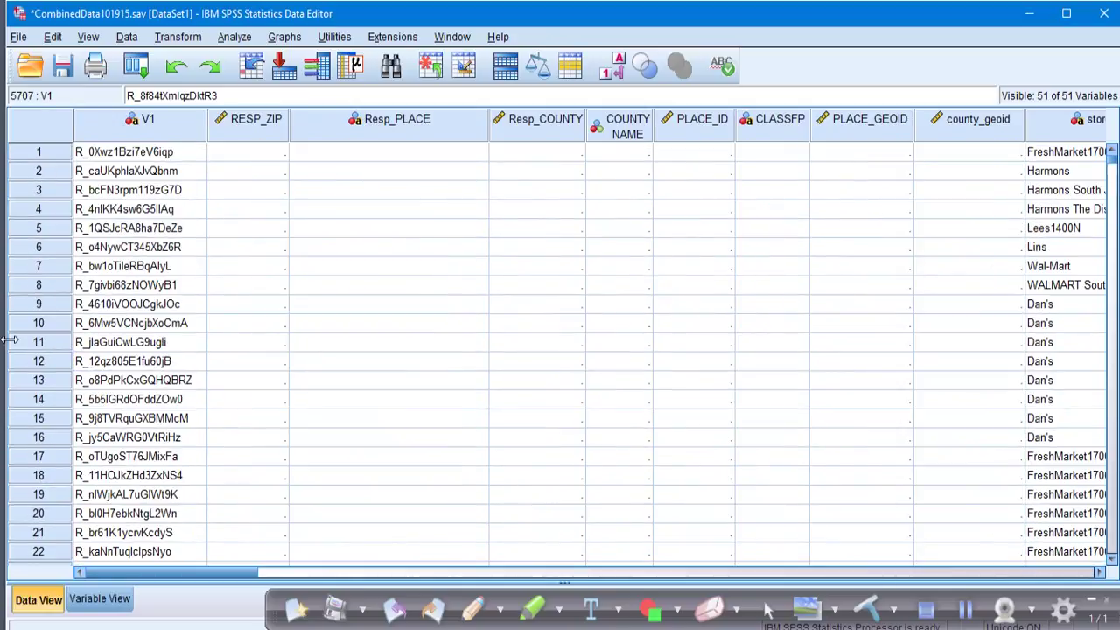